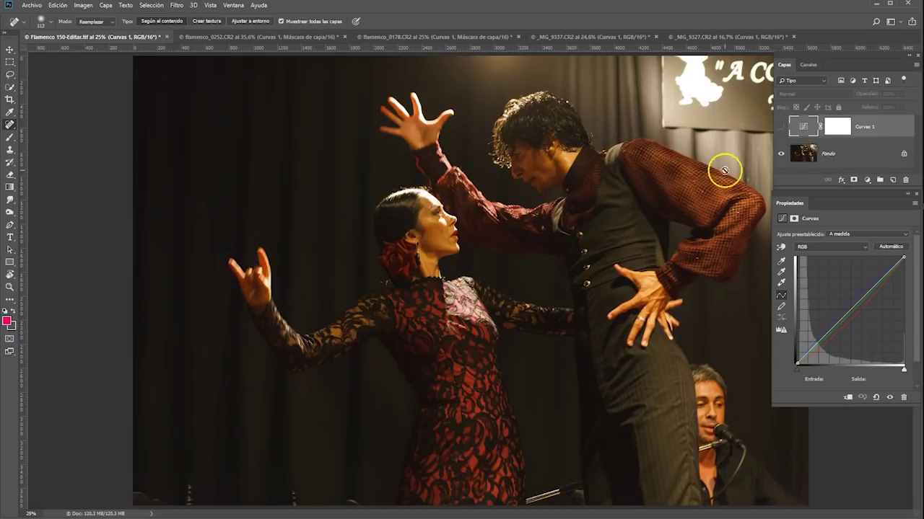
Toggle Curvas 1 on the first two flamenco photos to compare them, ending on _MG_9327.CR2
left_click(781, 129)
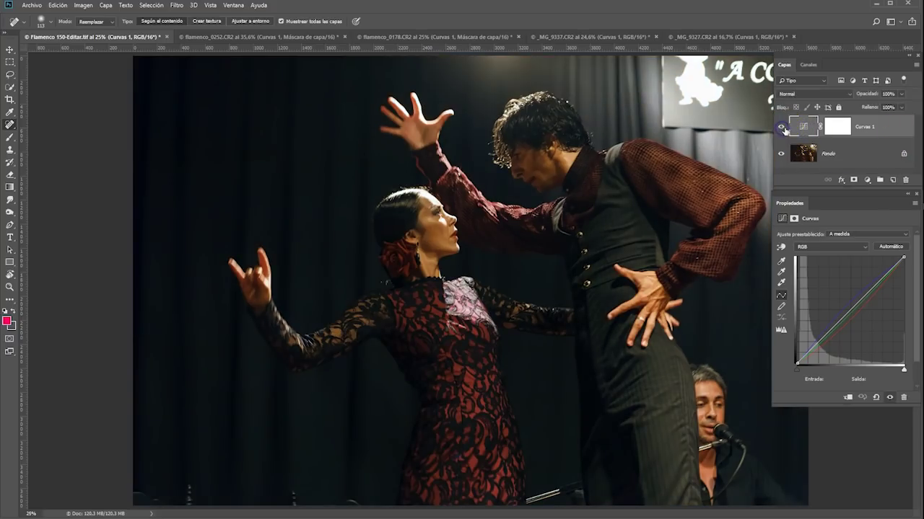
left_click(782, 129)
left_click(281, 36)
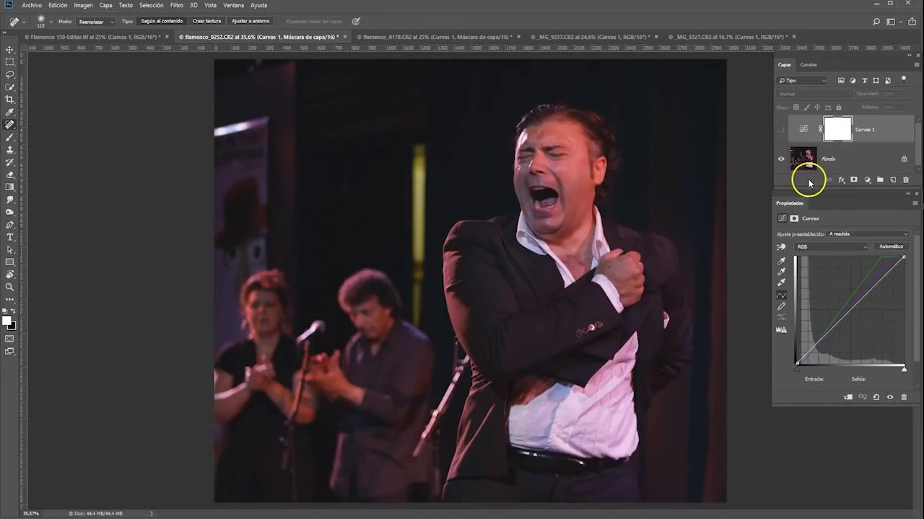
left_click(781, 130)
left_click(782, 132)
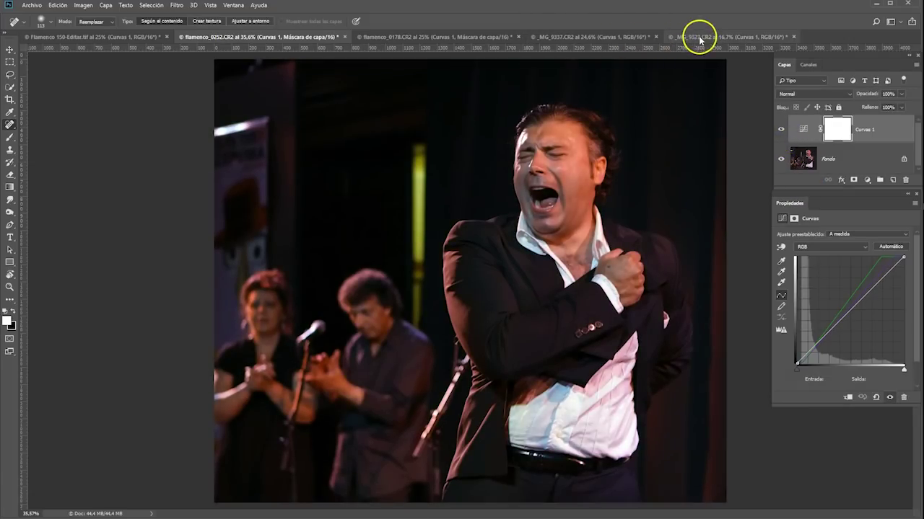
left_click(704, 37)
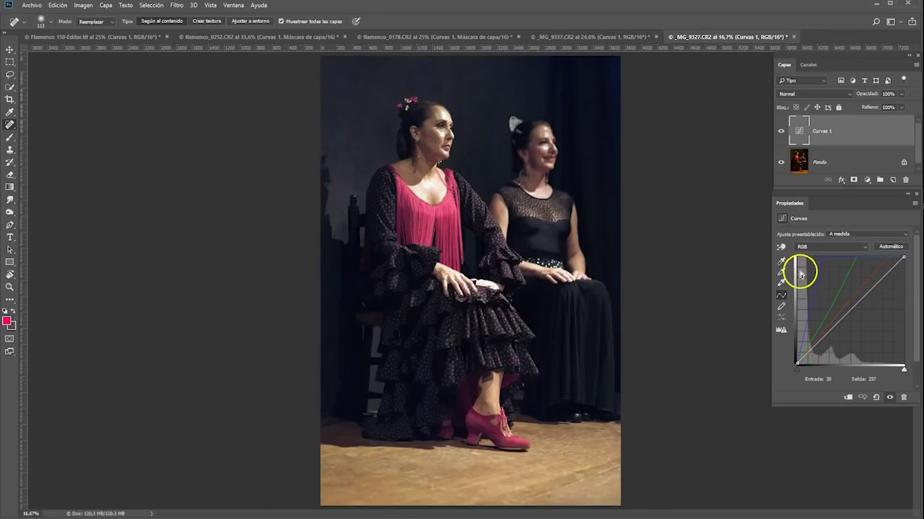
Delete the dancers photo's old Curvas 1 and add a new Curves layer set to Automático
mouse_move(863, 143)
left_mouse_down()
mouse_move(903, 177)
mouse_move(899, 158)
left_mouse_up()
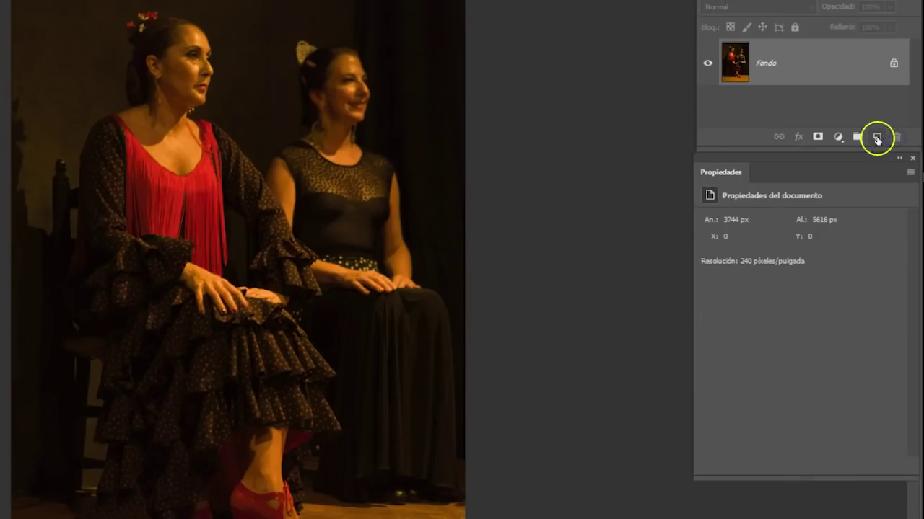
left_click(837, 137)
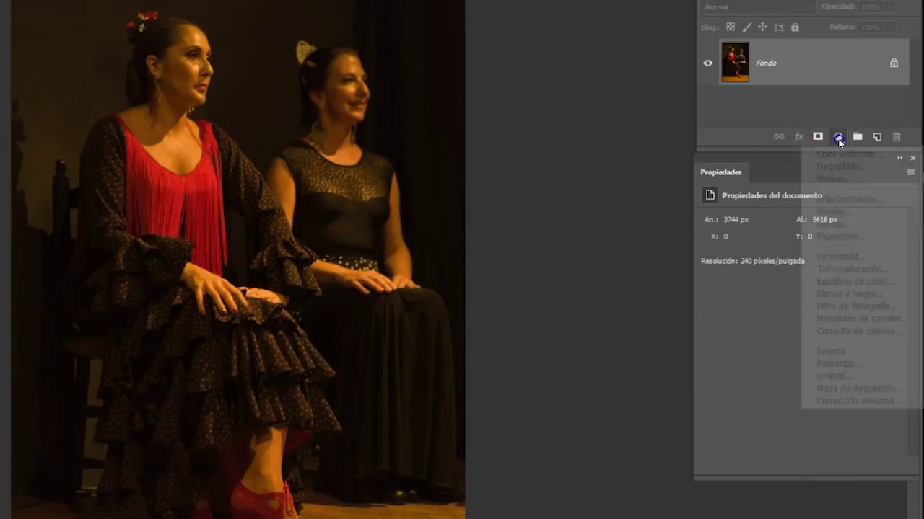
left_click(852, 225)
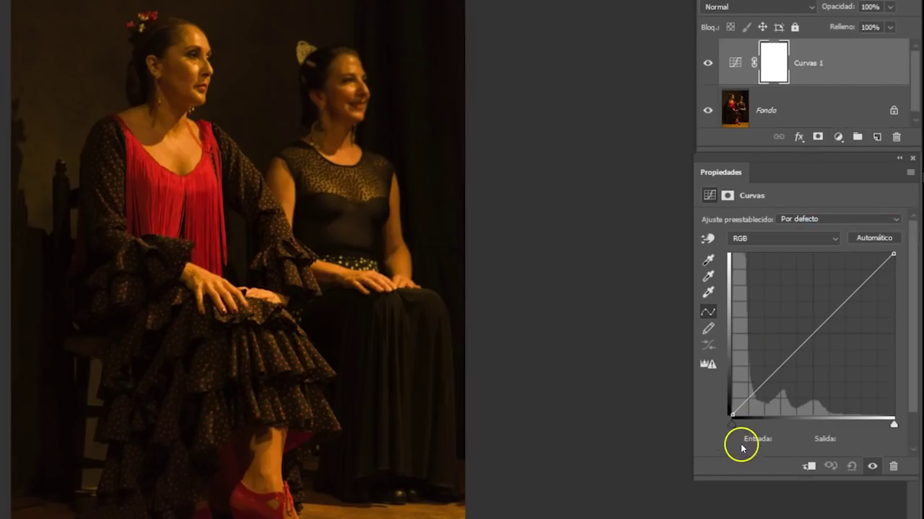
left_click(873, 240)
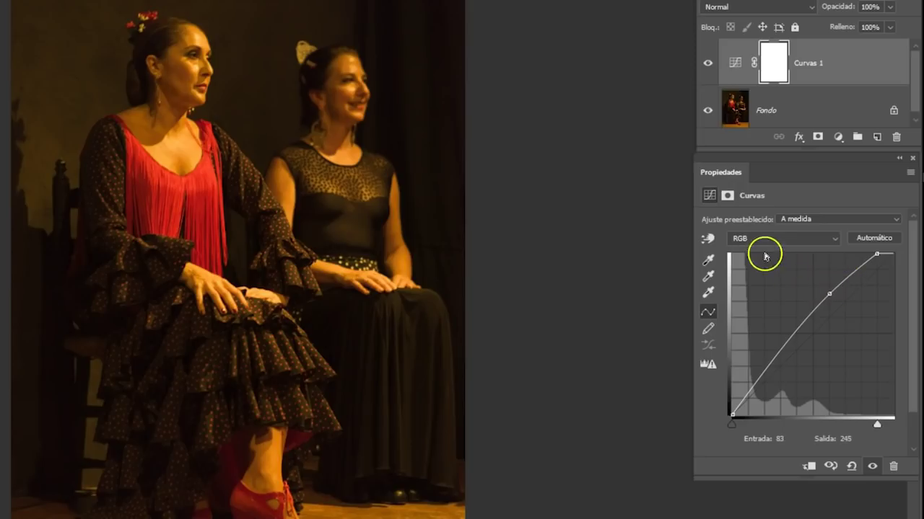
Compare the auto-corrected dancers photo with the original, then open the Curves Opciones automáticas
left_click(708, 63)
left_click(712, 63)
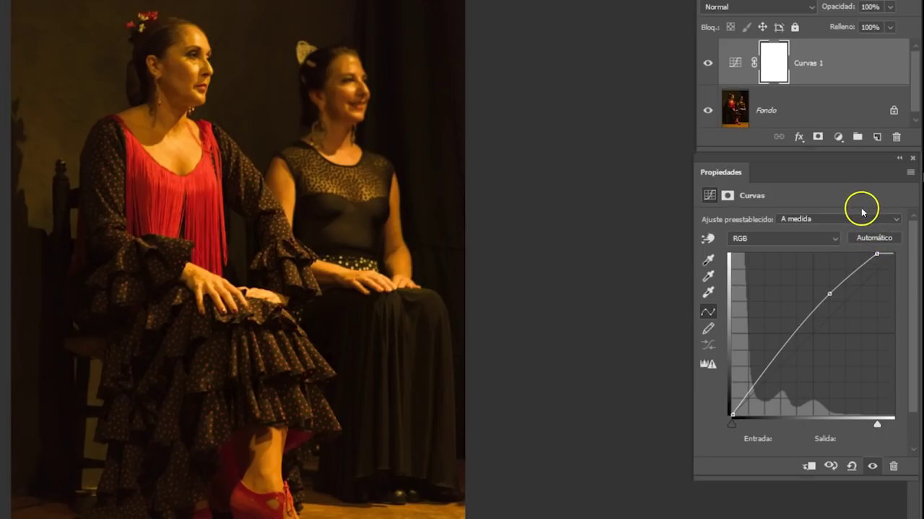
left_click(910, 172)
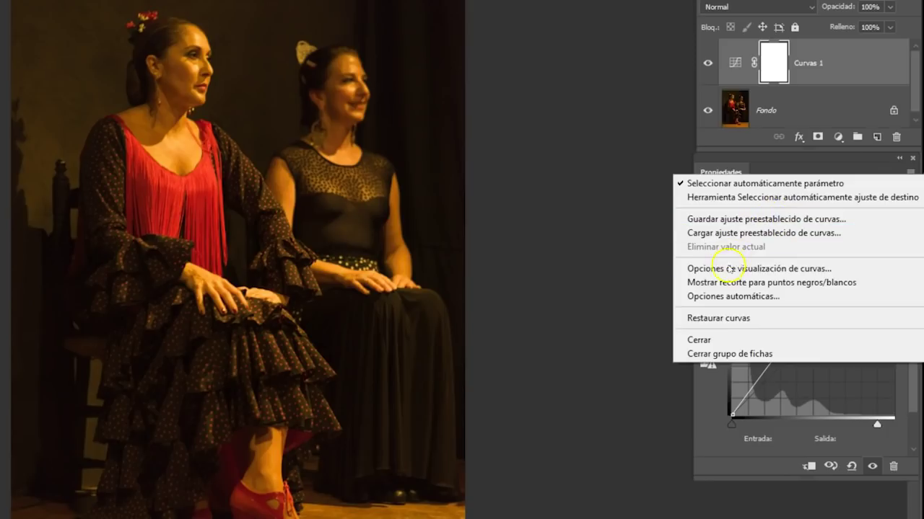
left_click(855, 171)
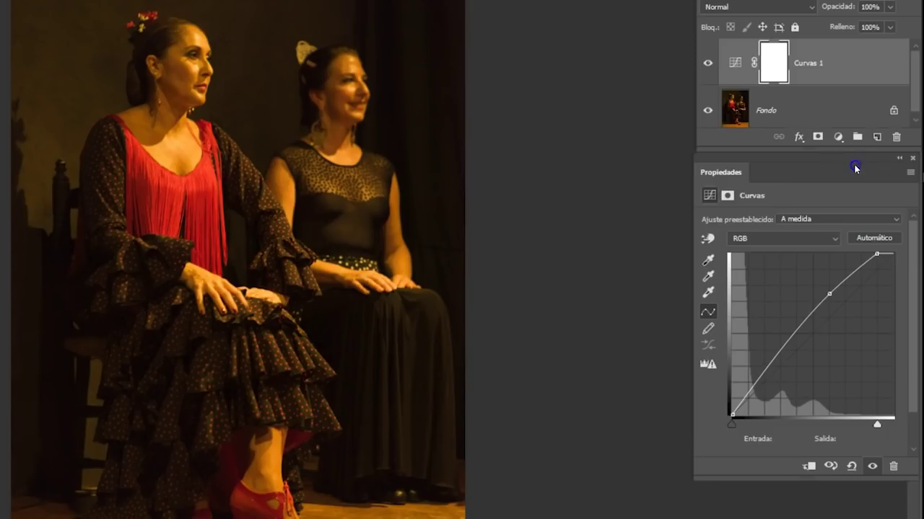
left_click(907, 172)
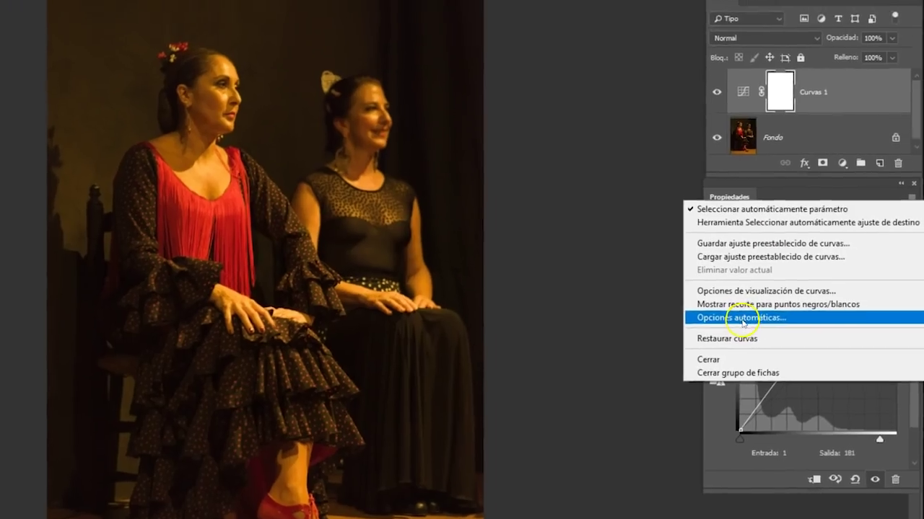
left_click(733, 298)
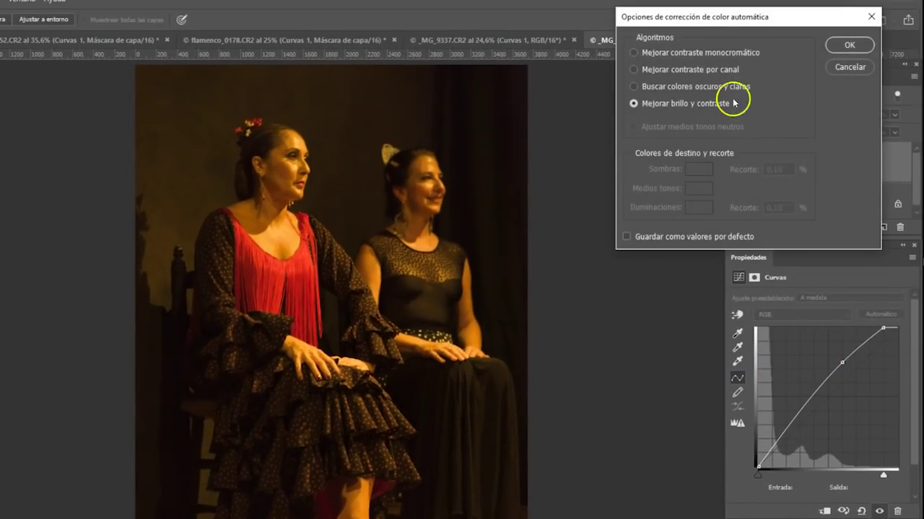
Try each auto algorithm, then confirm Mejorar contraste por canal with Ajustar medios tonos neutros
left_click_drag(731, 16, 578, 73)
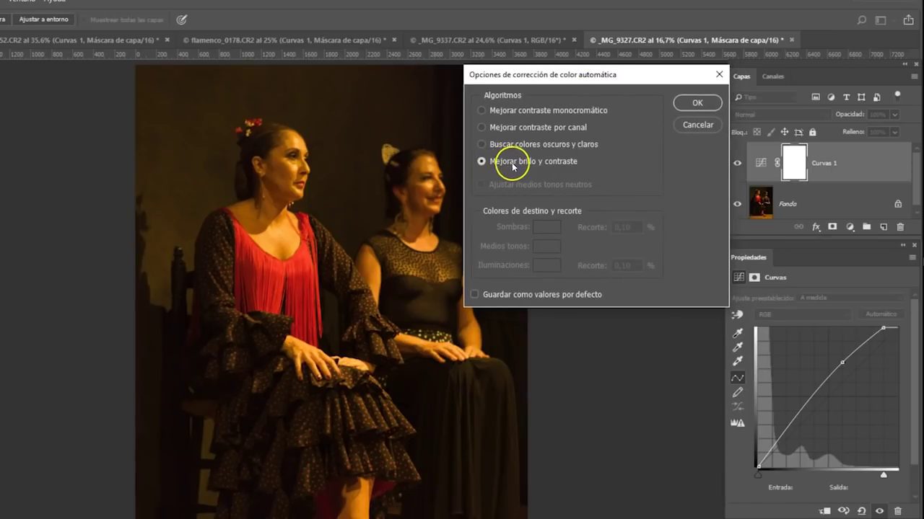
left_click(481, 110)
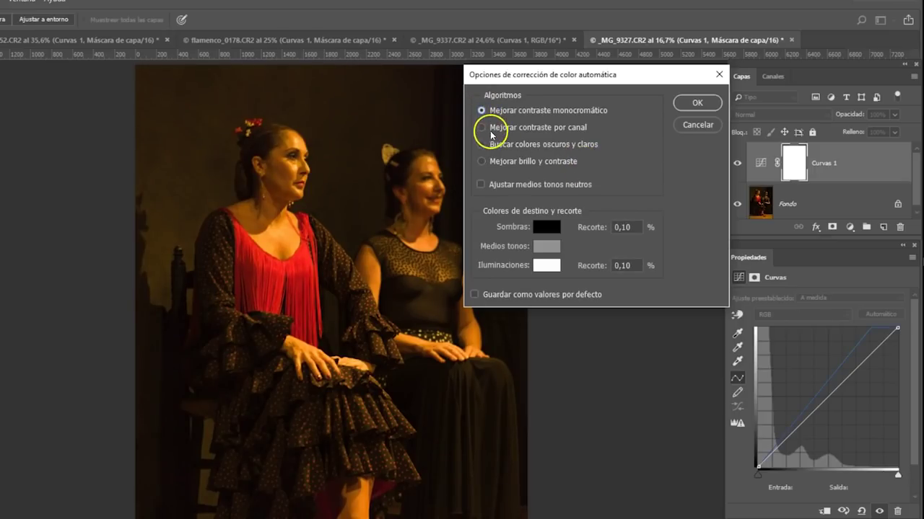
left_click(482, 161)
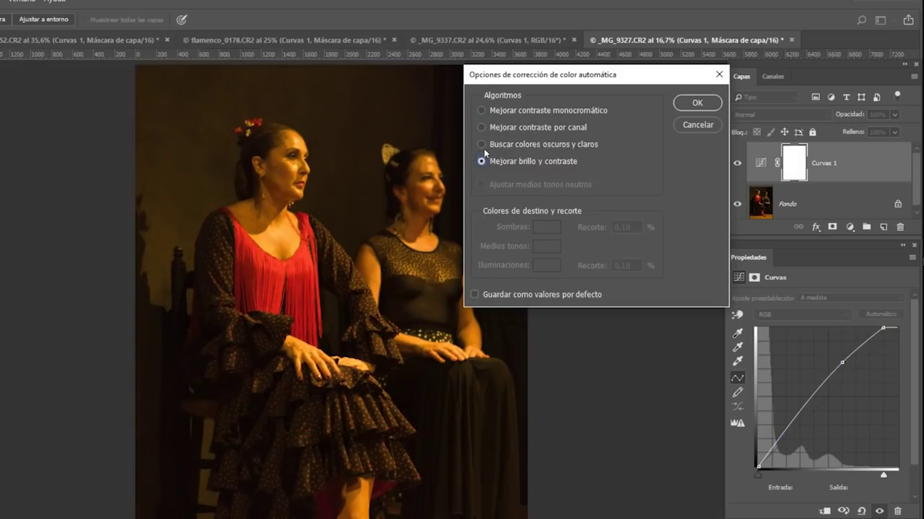
left_click(482, 144)
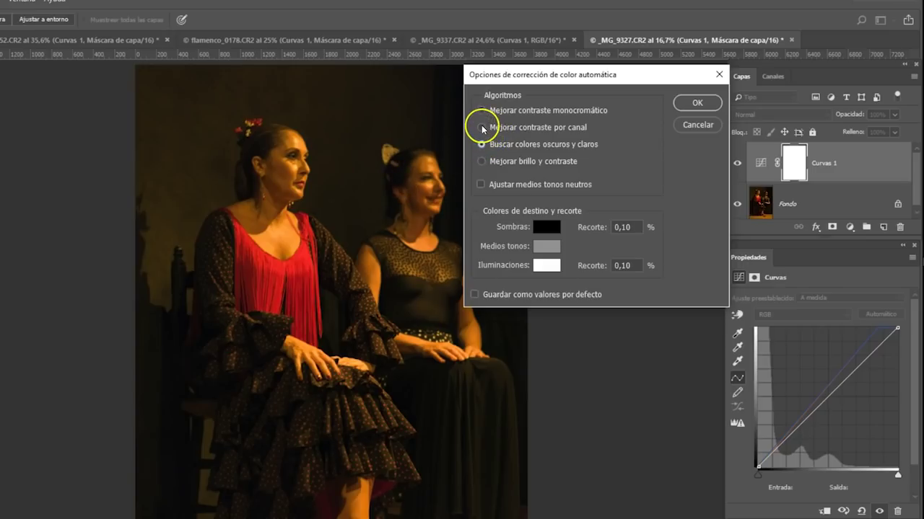
left_click(482, 128)
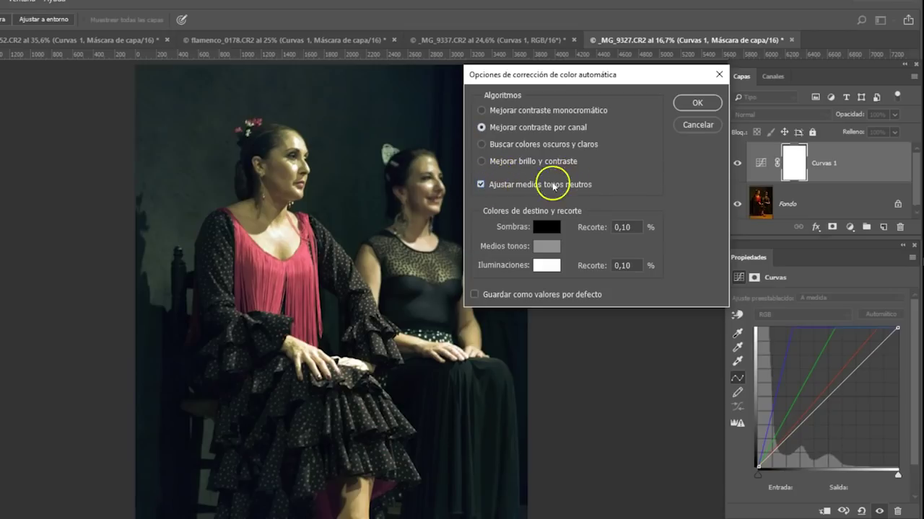
left_click(697, 104)
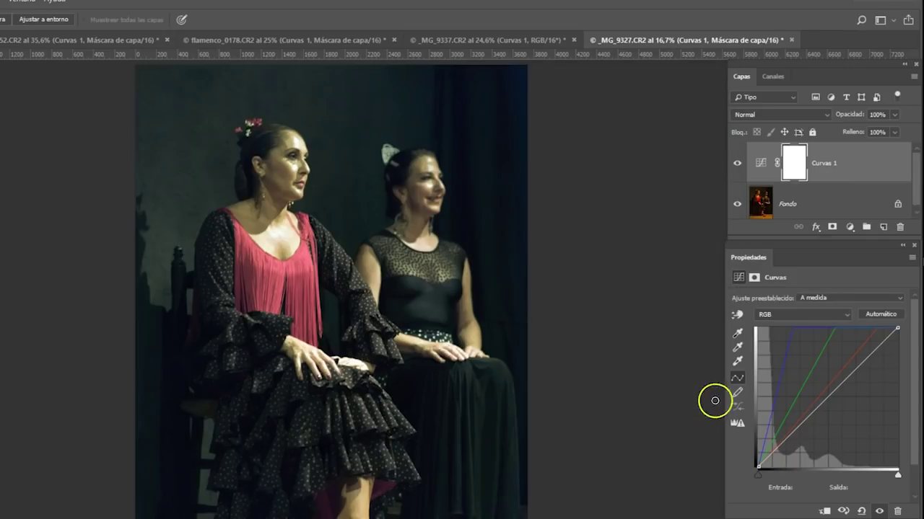
Compare the correction, then sample the stage backdrop as the gray point to neutralise the cast
left_click(737, 164)
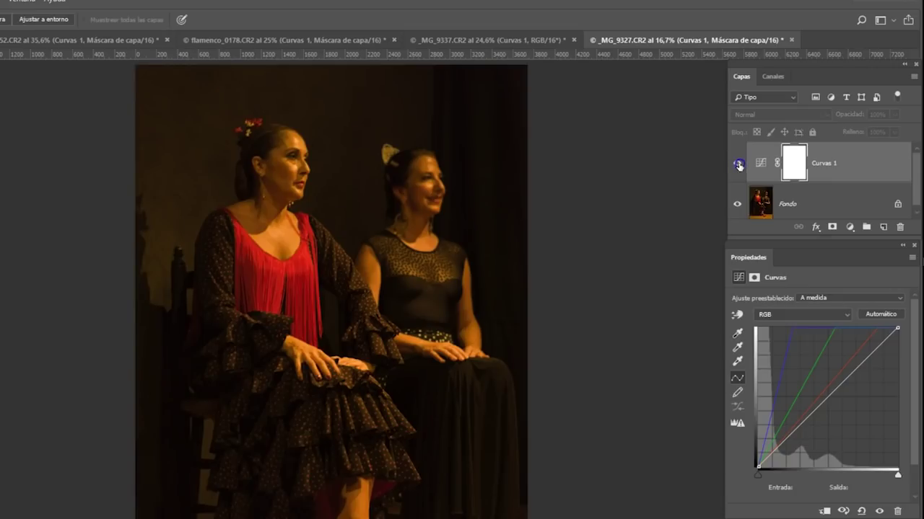
left_click(737, 164)
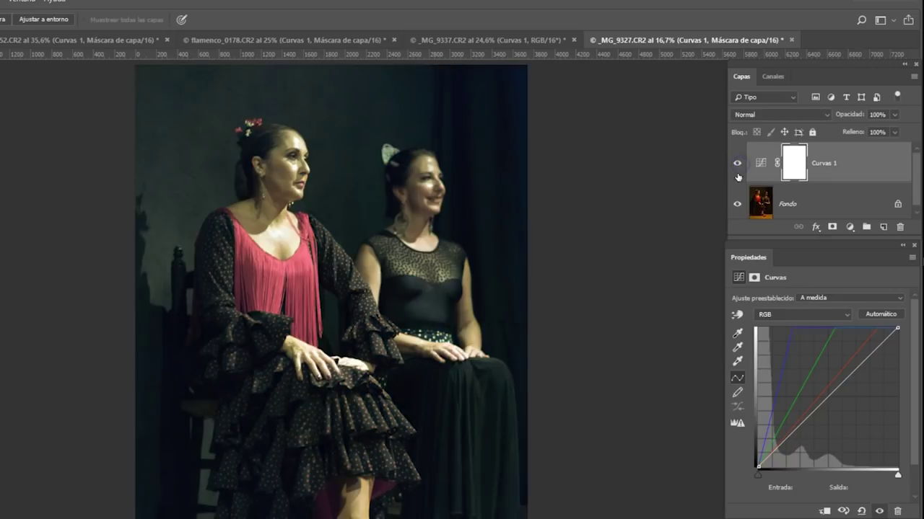
left_click(737, 351)
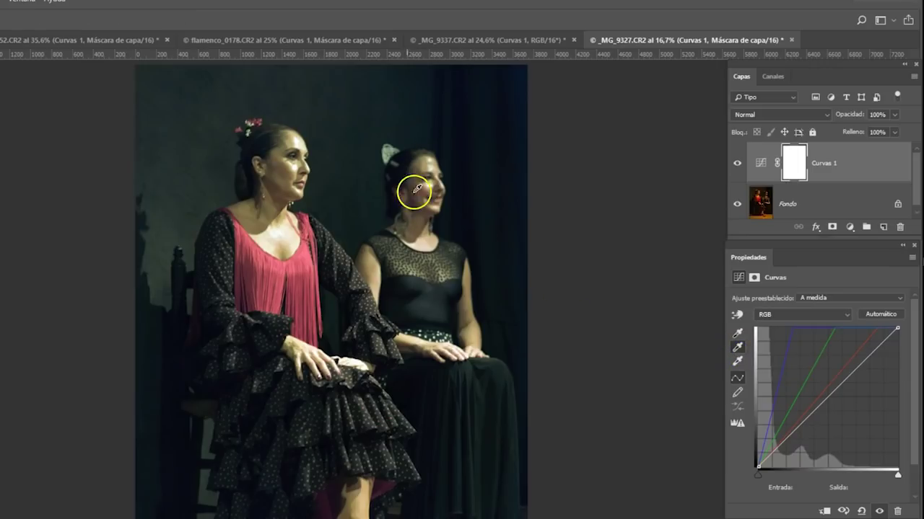
left_click(389, 151)
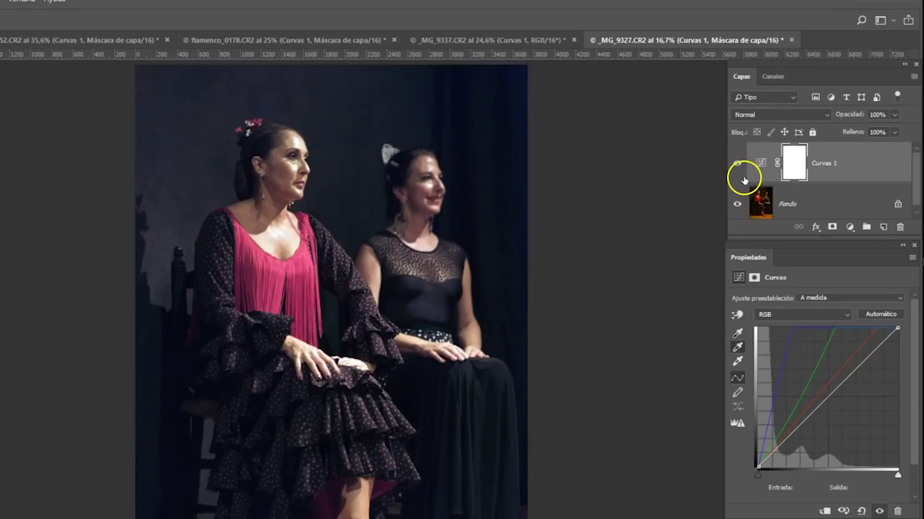
Toggle Curvas 1 to compare the neutralised dancers photo with the original, leaving it on
left_click(736, 164)
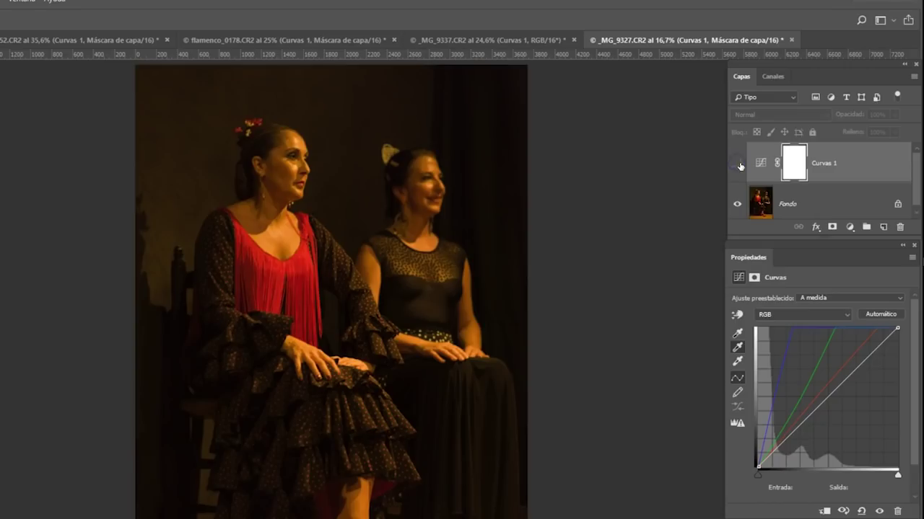
left_click(739, 167)
left_click(781, 133)
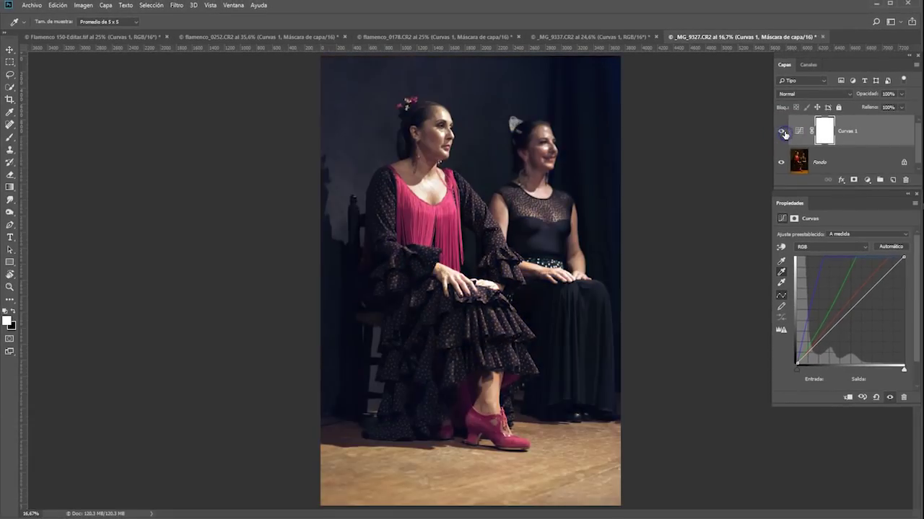
On _MG_9337.CR2, replace Curvas 1 with a new Automático Curves layer and open its auto options
left_click(610, 37)
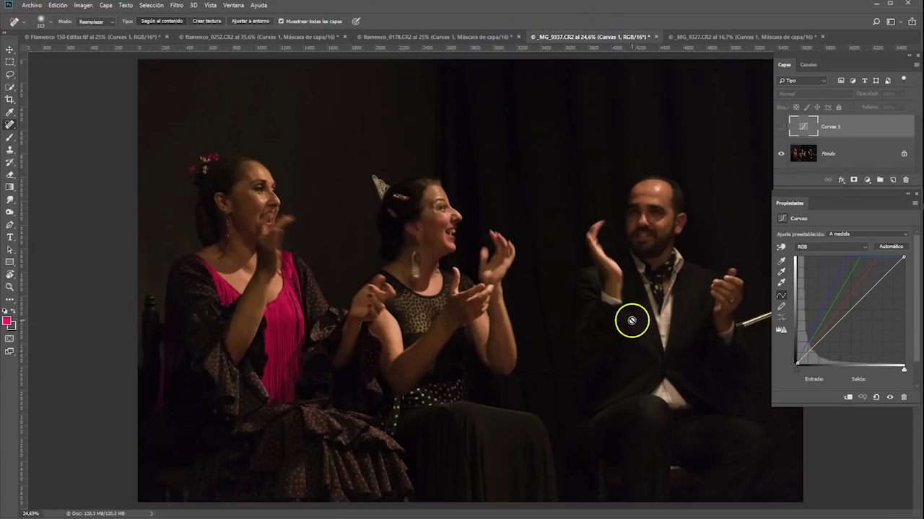
left_click_drag(887, 127, 905, 179)
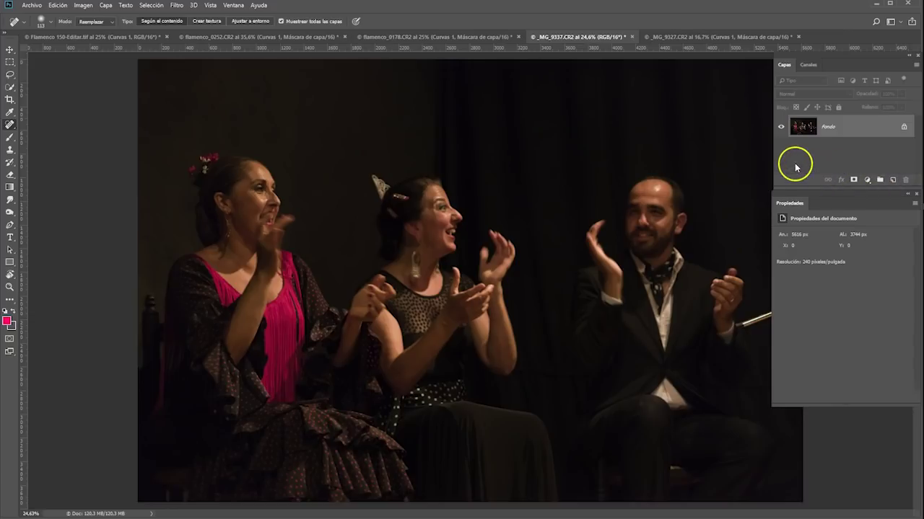
left_click(867, 180)
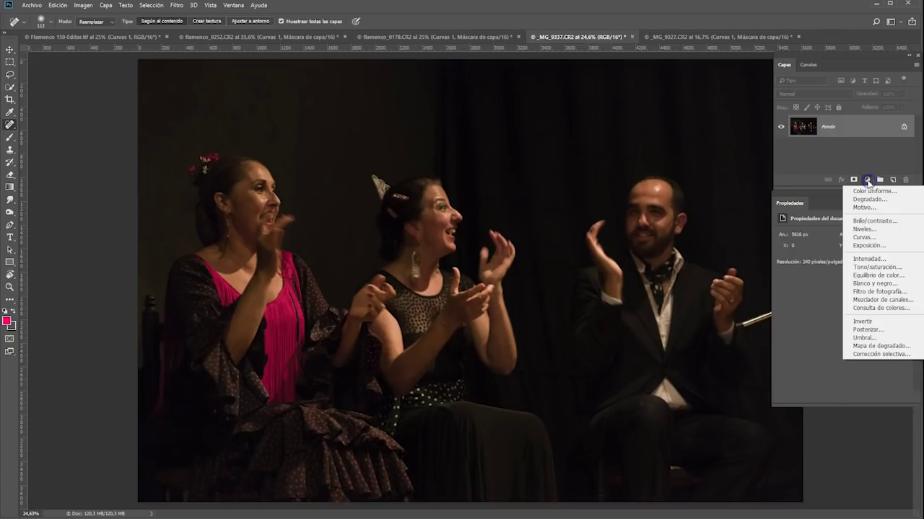
left_click(867, 238)
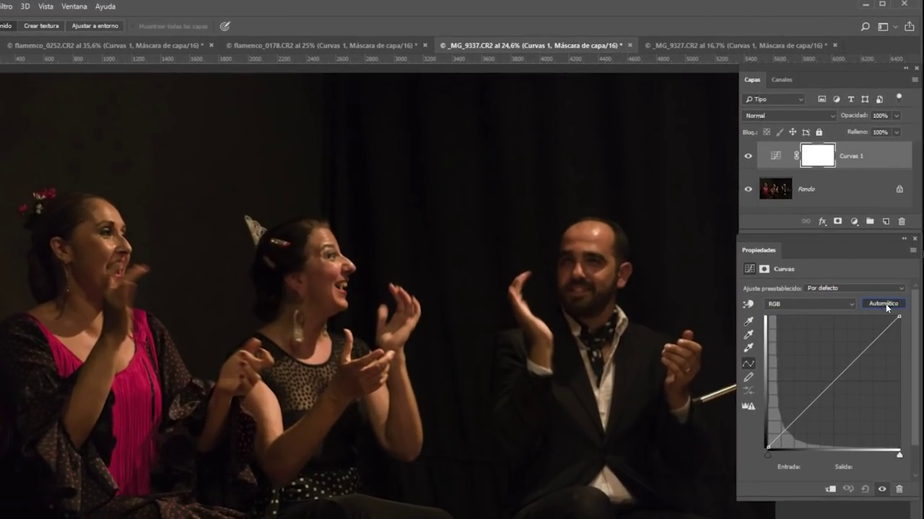
left_click(884, 304)
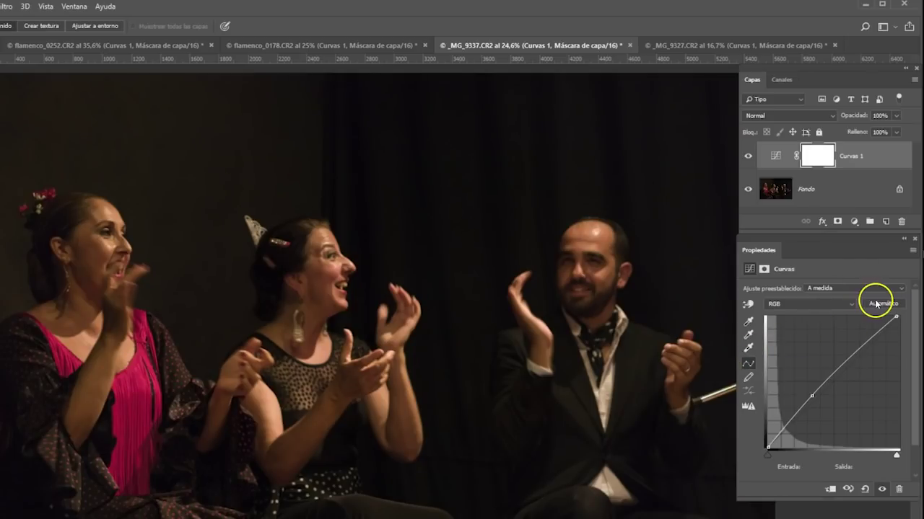
left_click(912, 250)
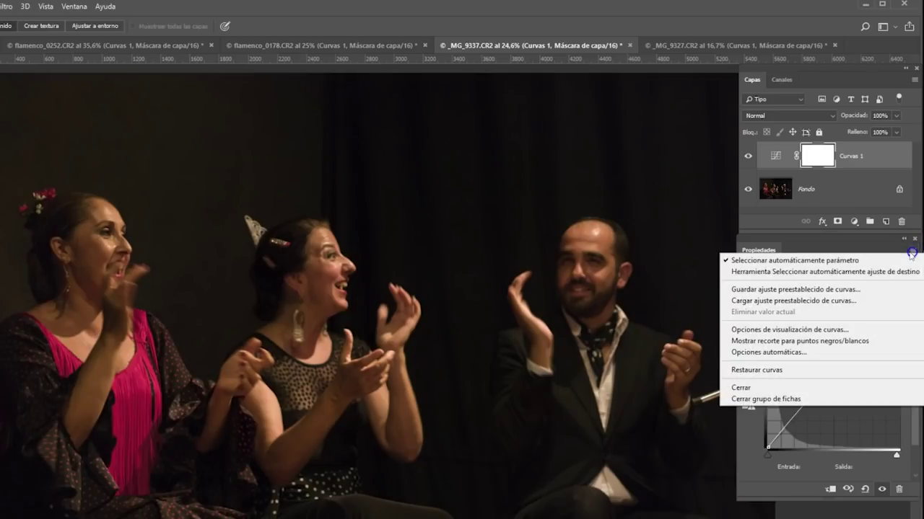
left_click(778, 354)
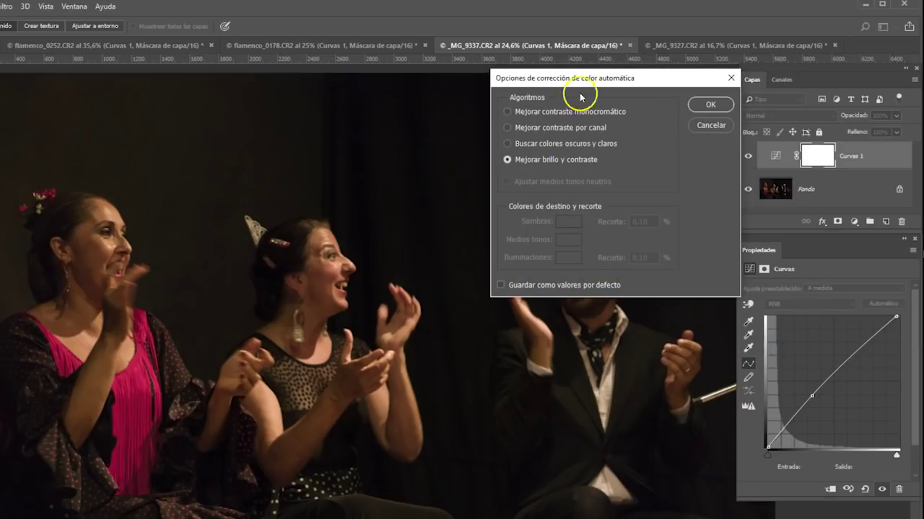
Set the auto correction to Mejorar contraste por canal with neutral midtones and confirm
left_click_drag(593, 78, 708, 68)
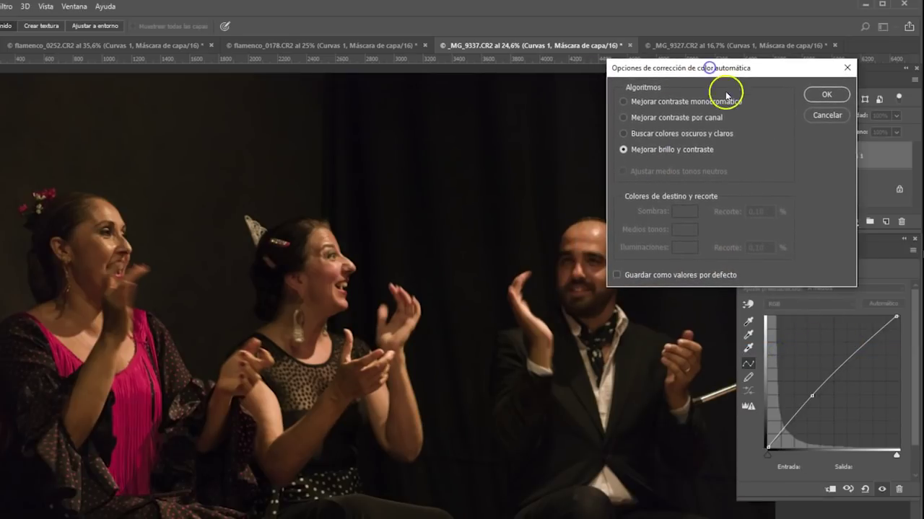
left_click(657, 118)
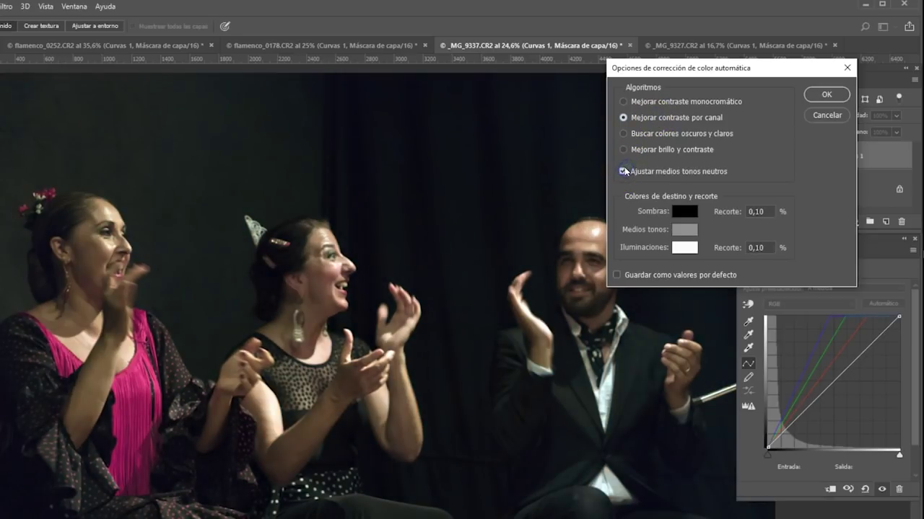
left_click(825, 94)
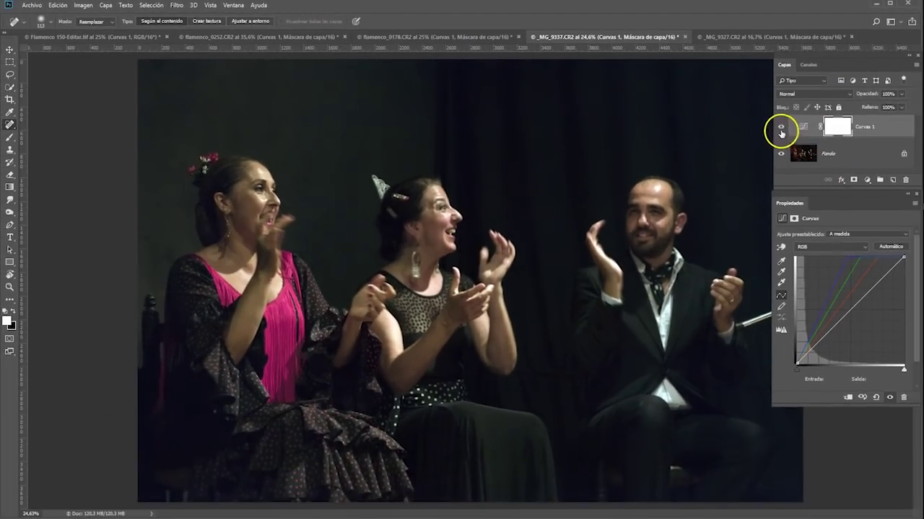
Toggle Curvas 1 to compare the balanced _MG_9337 photo against the original
left_click(781, 128)
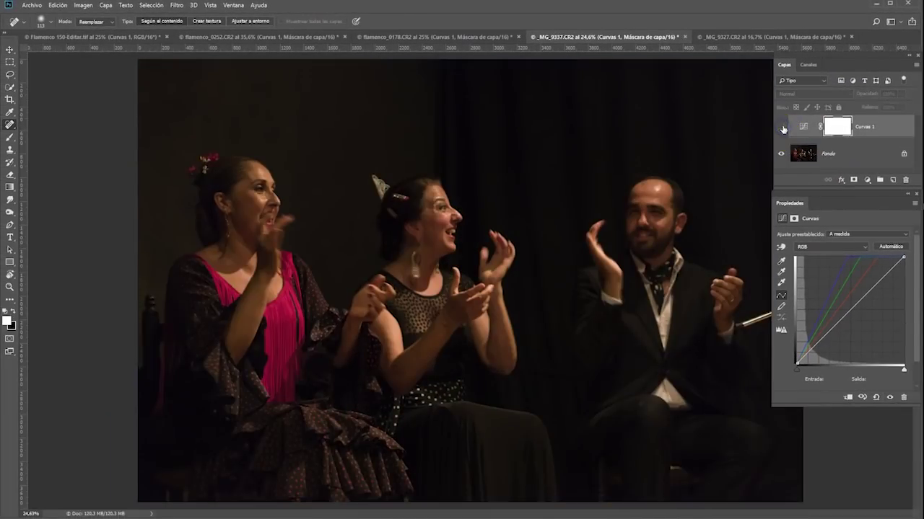
left_click(781, 128)
left_click(780, 128)
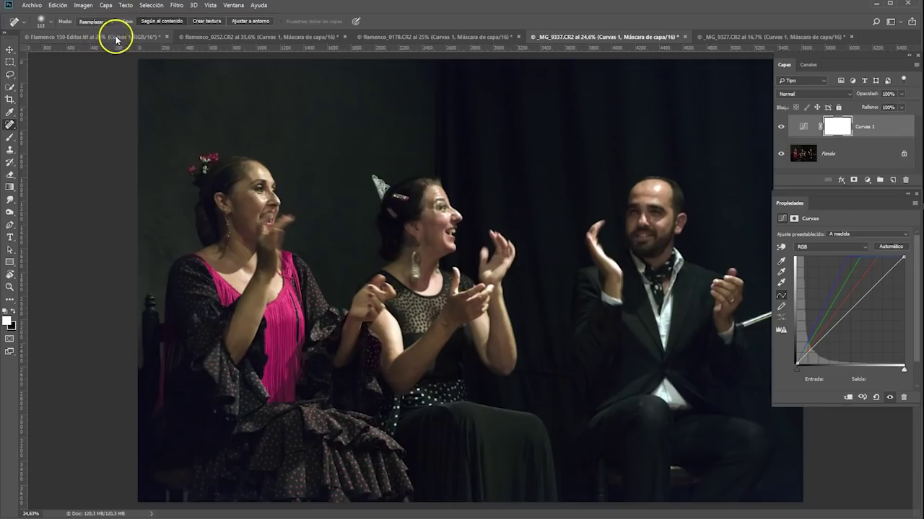
Compare the Curves corrections on Flamenco 150-Editar.tif and flamenco_0252.CR2 by toggling Curvas 1
left_click(115, 37)
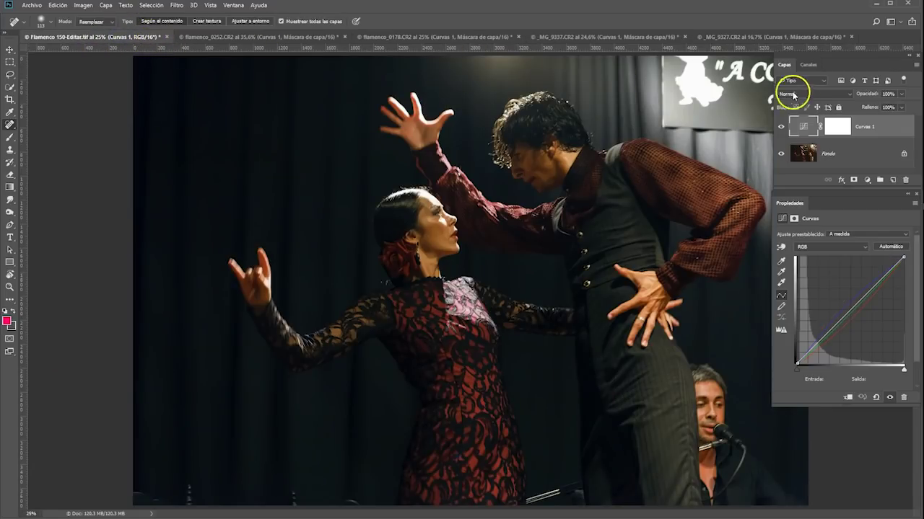
left_click(781, 127)
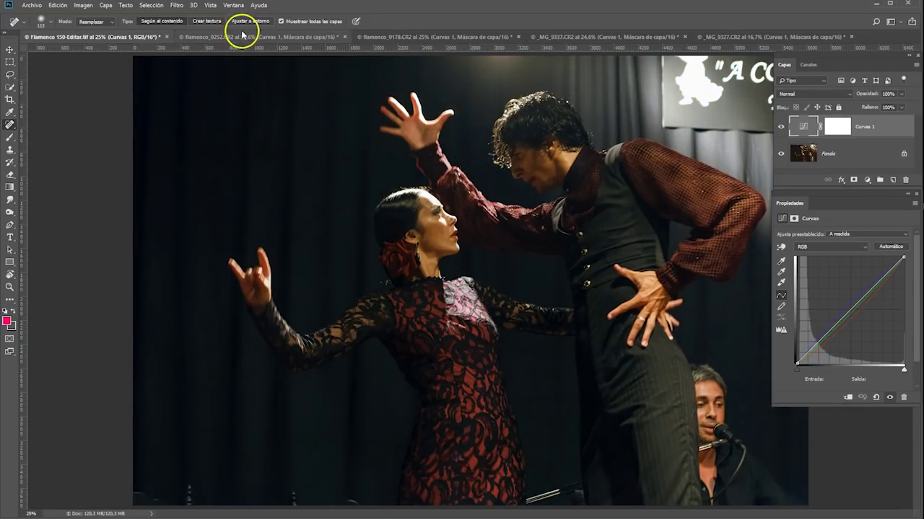
left_click(312, 36)
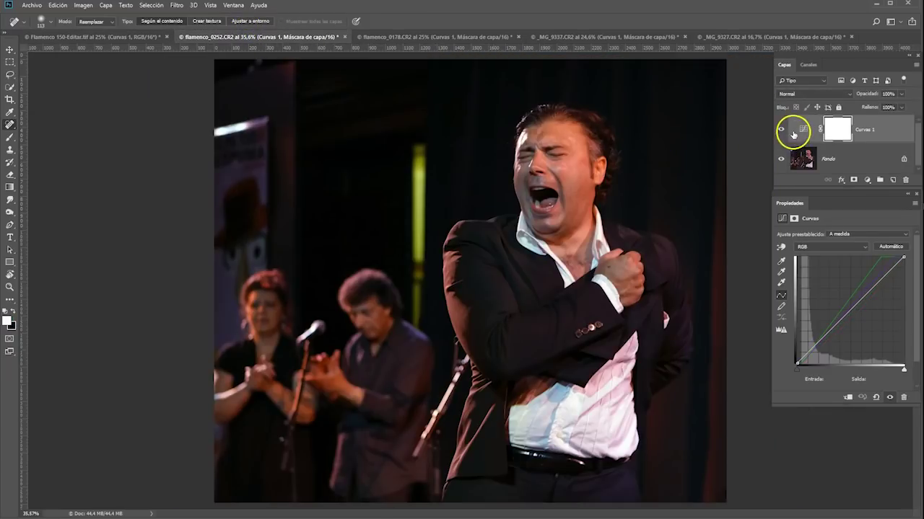
left_click(781, 129)
left_click(781, 129)
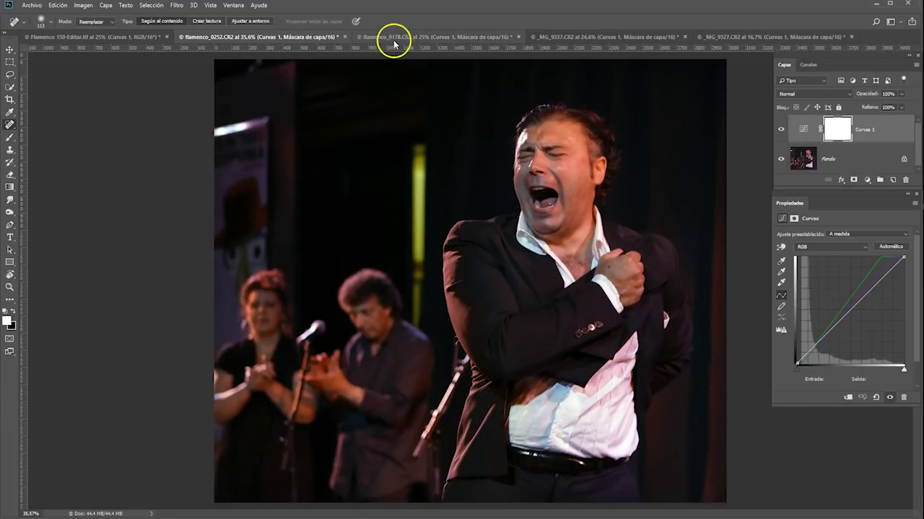
Review flamenco_0178.CR2's guitarist correction before and after, leaving Curvas 1 switched on
left_click(433, 37)
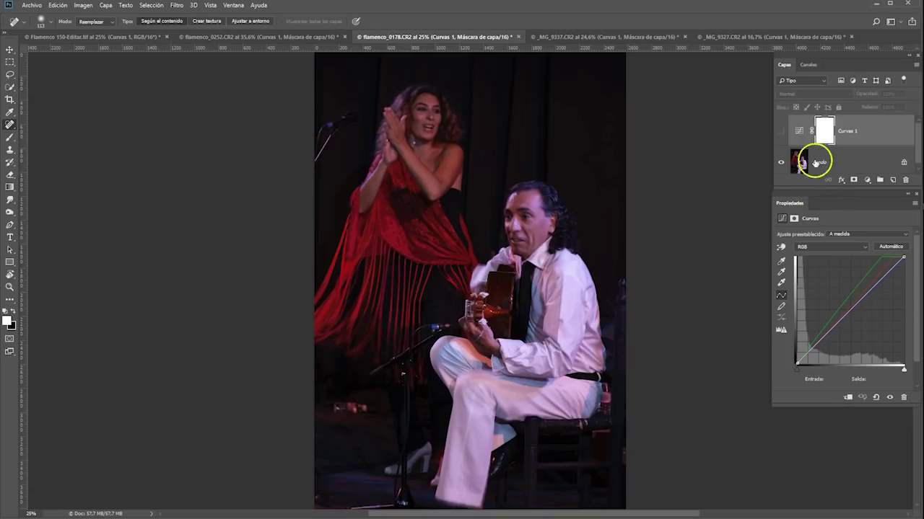
left_click(780, 131)
left_click(781, 132)
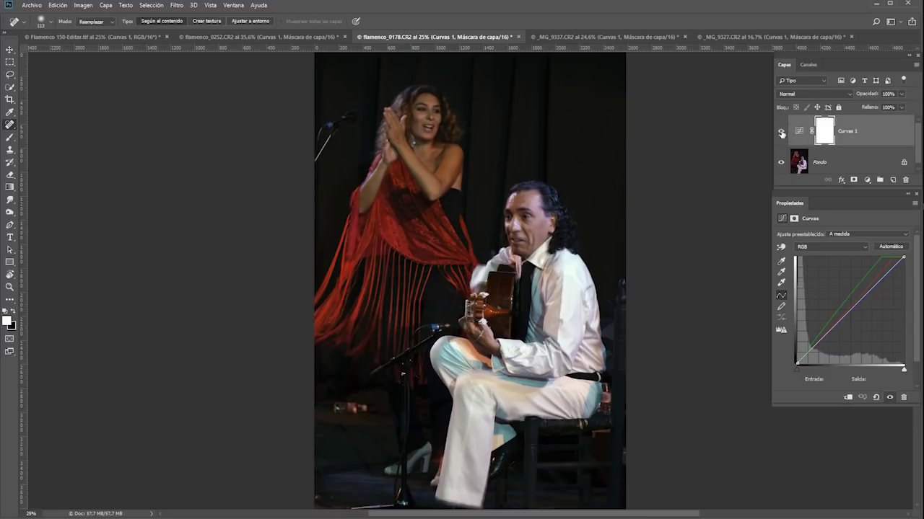
left_click(781, 132)
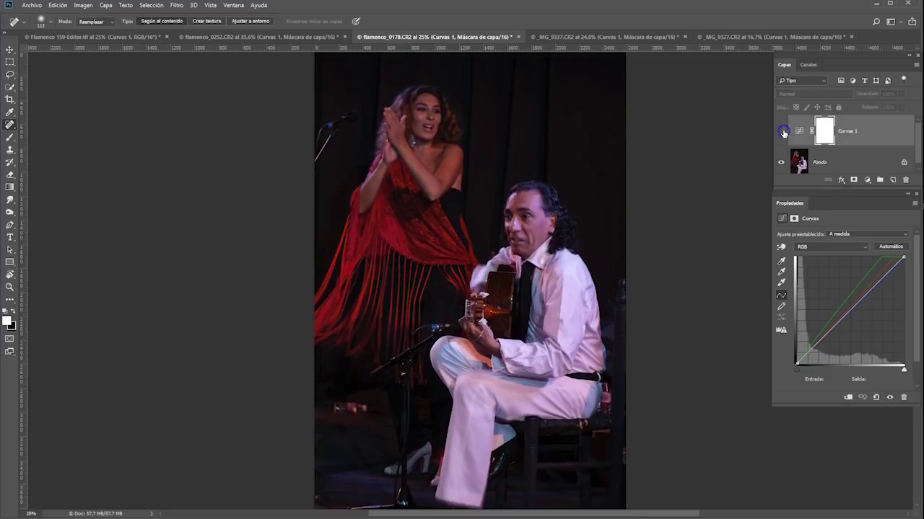
left_click(783, 132)
left_click(784, 132)
left_click_drag(790, 149, 788, 195)
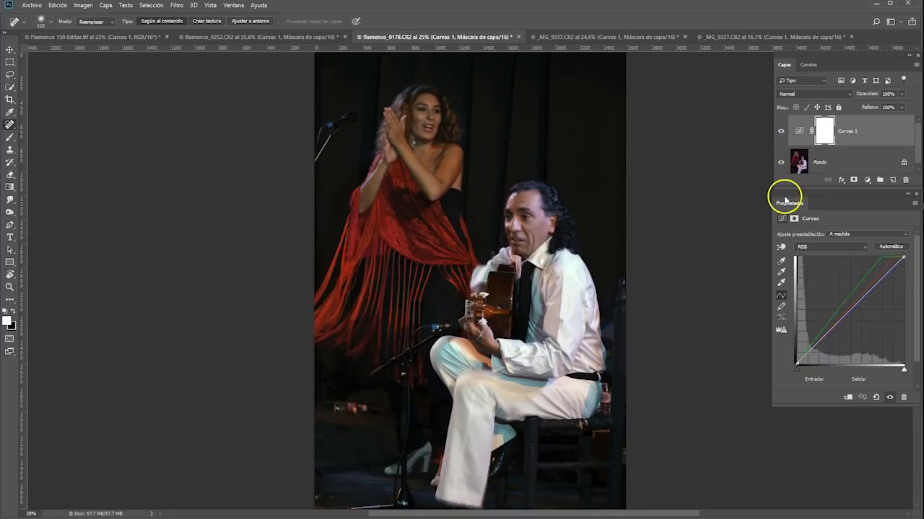